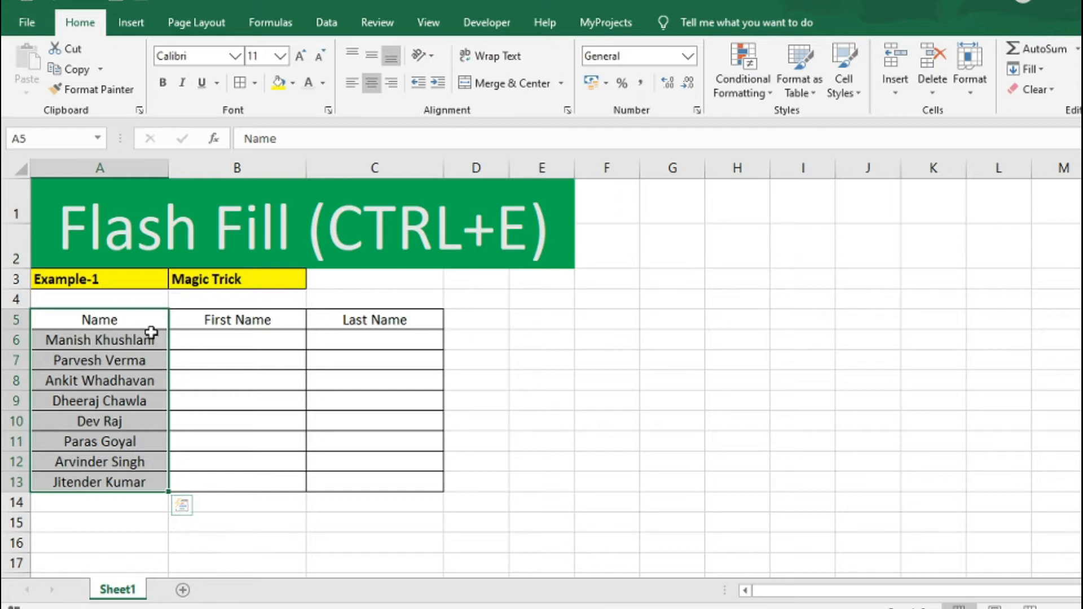
Step: Type the first person's first name in lowercase as the example in the First Name column
{"action": "left_click", "coordinate": [225, 336]}
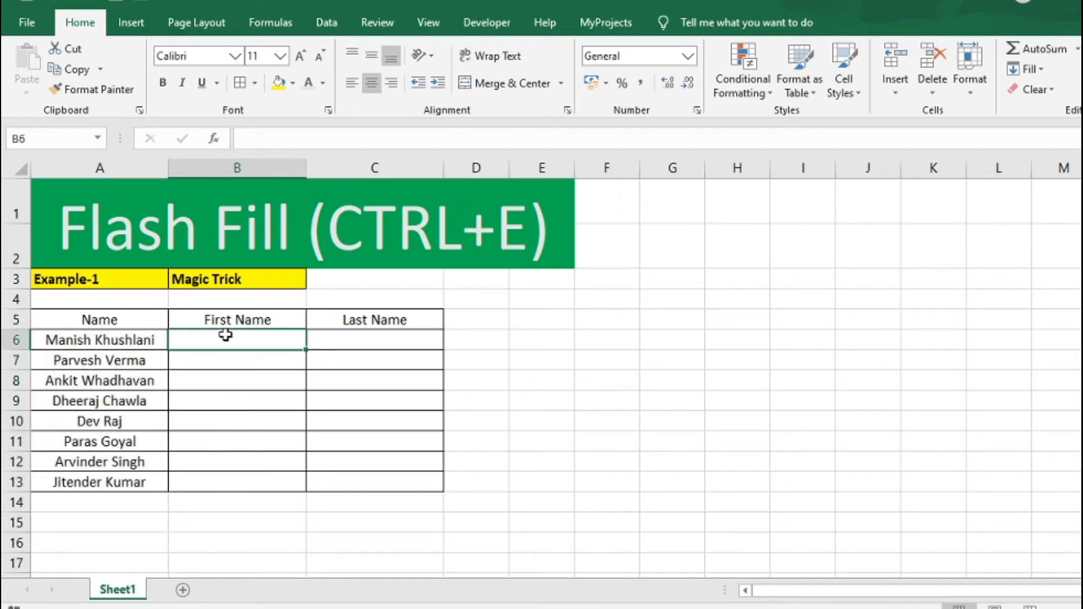
{"action": "left_click", "coordinate": [369, 342]}
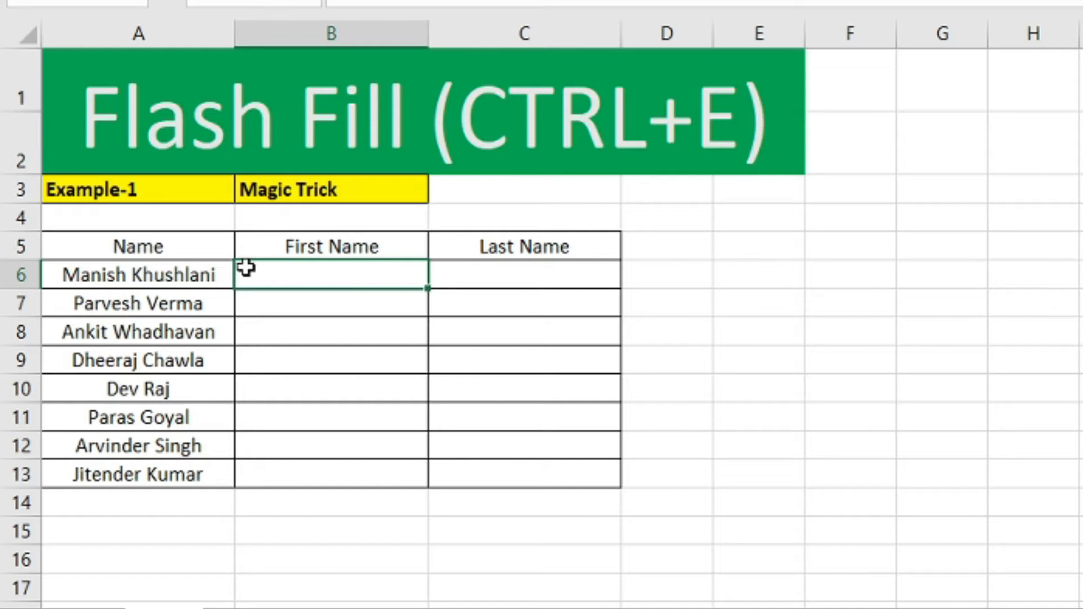
{"action": "left_click", "coordinate": [104, 276]}
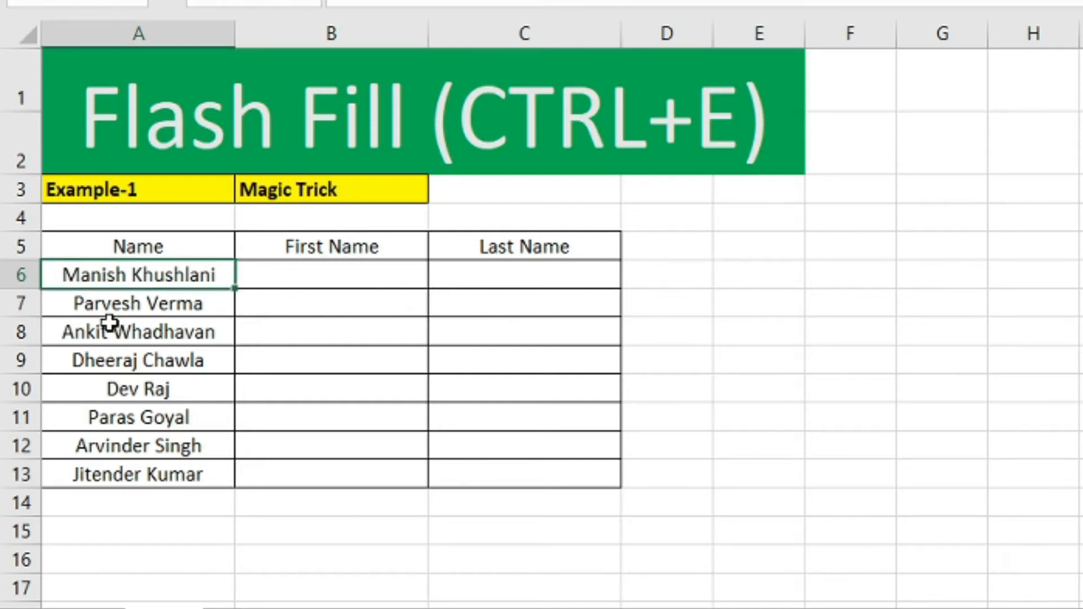
{"action": "left_click", "coordinate": [355, 283]}
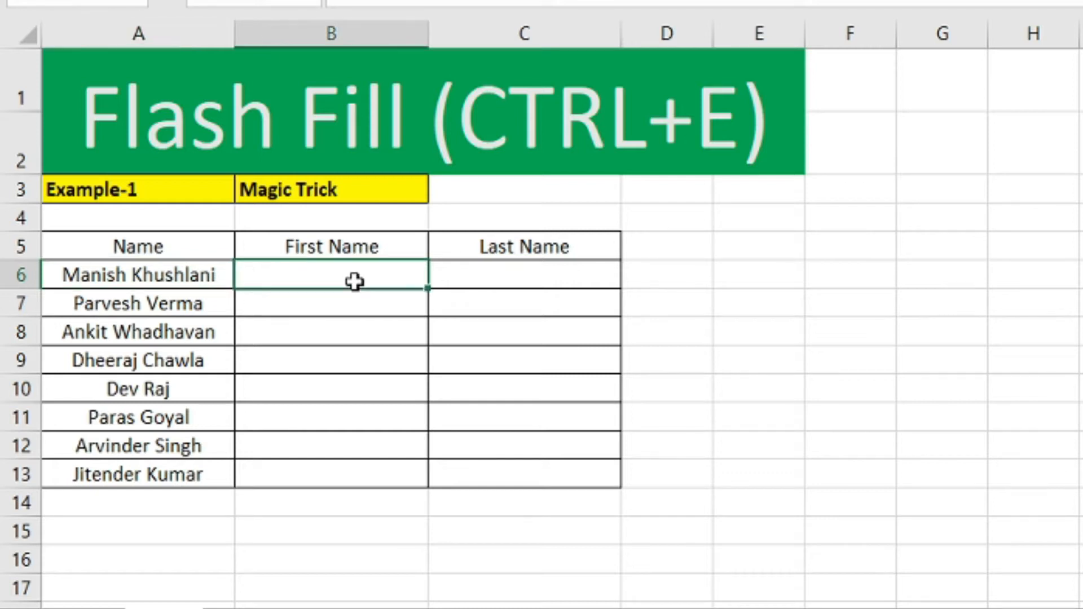
{"action": "left_click", "coordinate": [487, 283]}
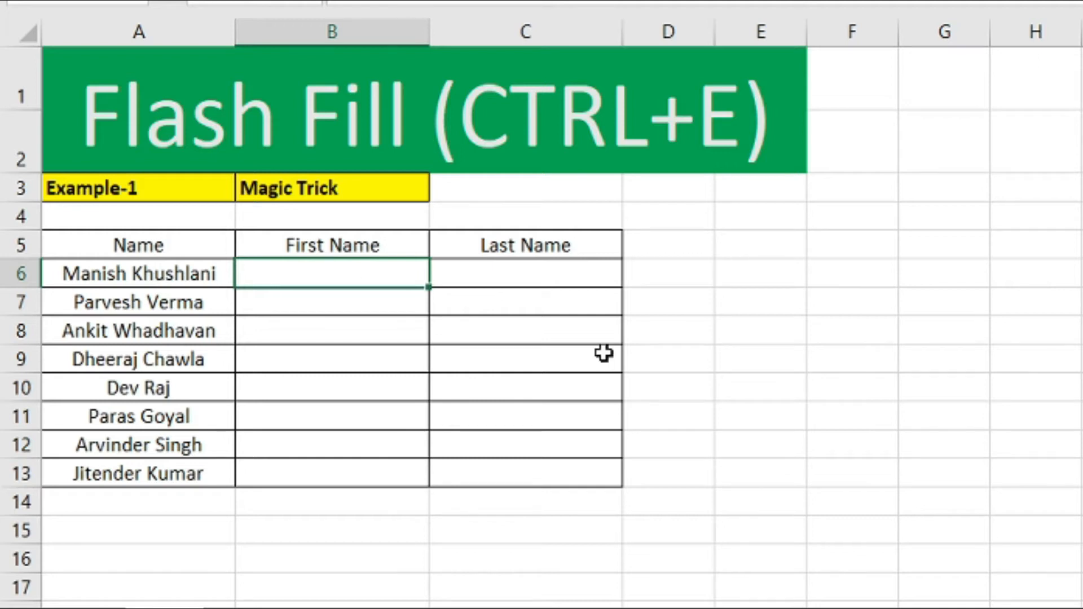
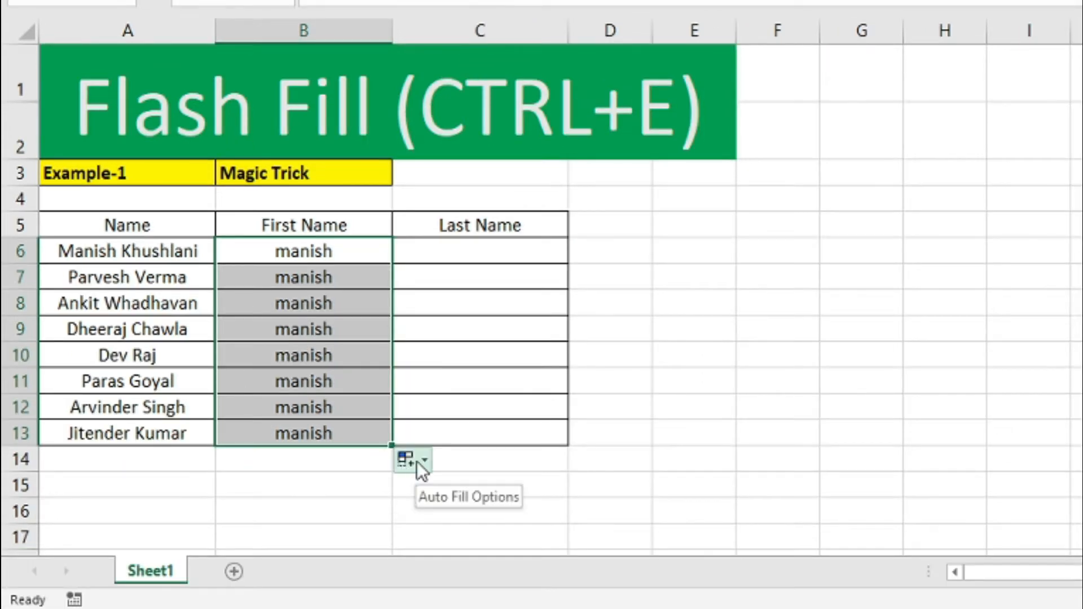
Step: Switch the repeated copies to Flash Fill so each row gets its own lowercase first name
{"action": "left_click", "coordinate": [422, 465]}
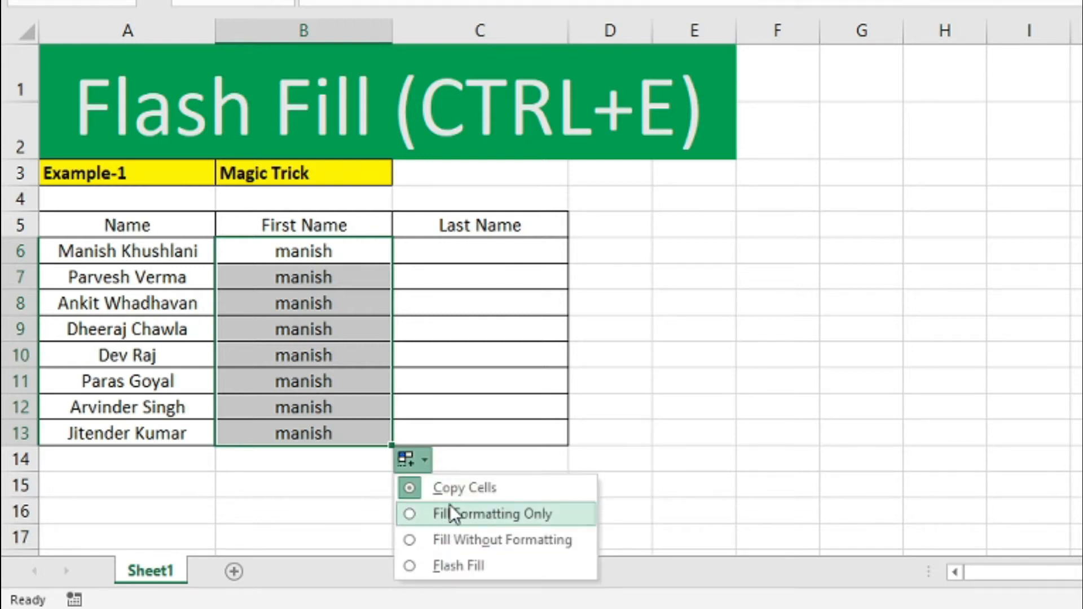
{"action": "left_click", "coordinate": [462, 565]}
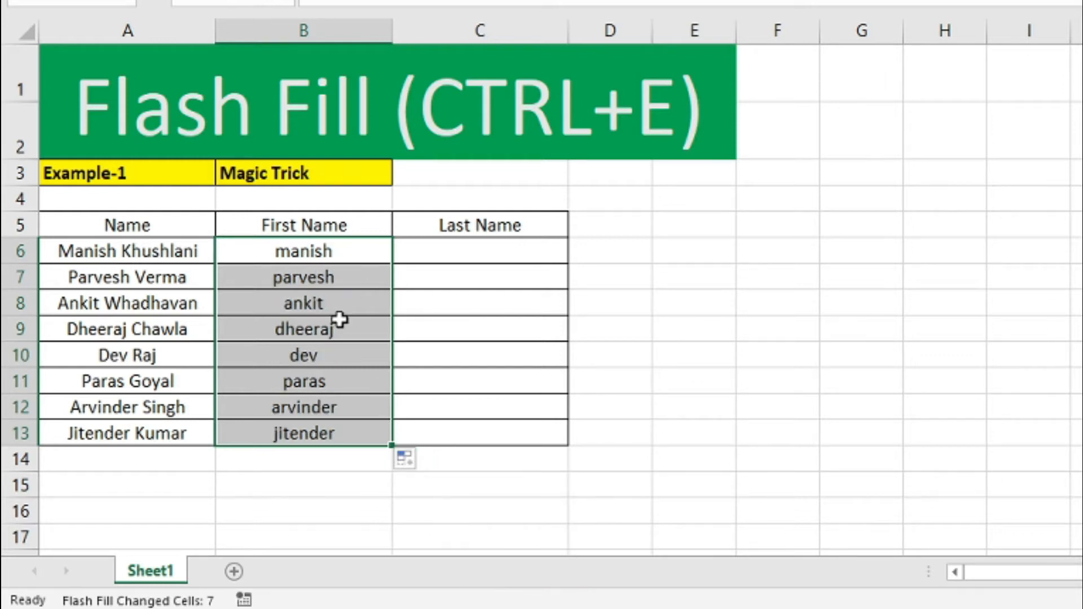
{"action": "left_click", "coordinate": [303, 355]}
{"action": "left_click", "coordinate": [106, 249]}
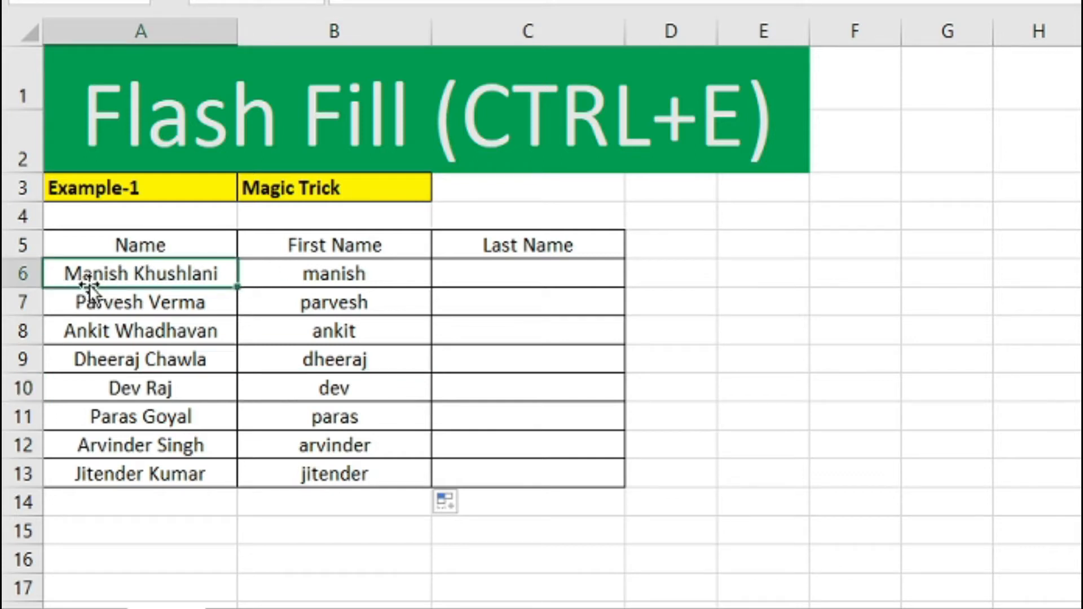
{"action": "left_click", "coordinate": [383, 275]}
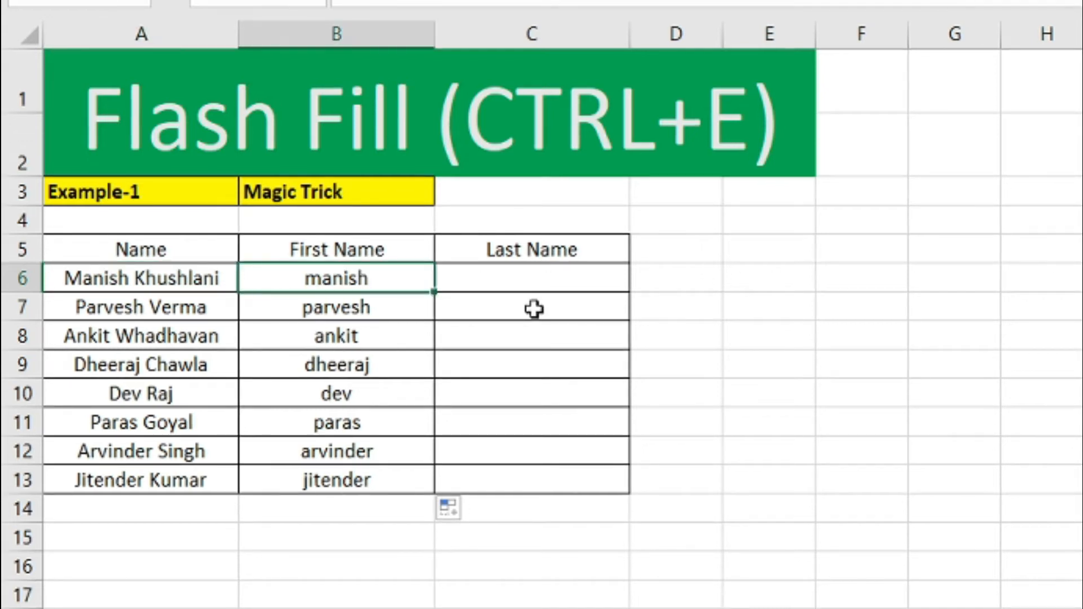
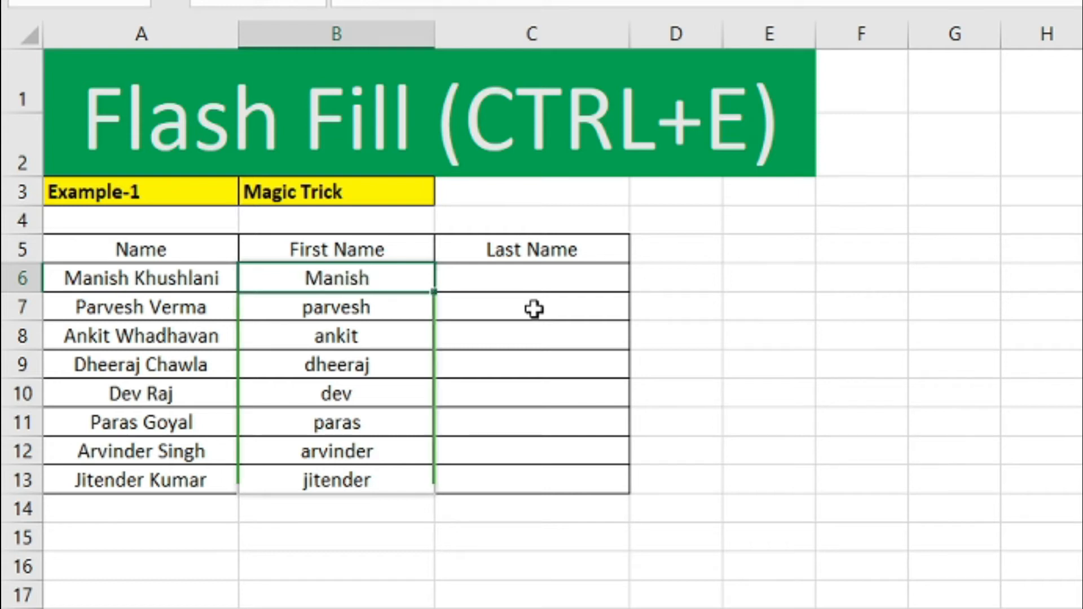
Step: Retype the example first name capitalised and accept the capitalised suggestions for rows 7–13
{"action": "key", "text": "Return"}
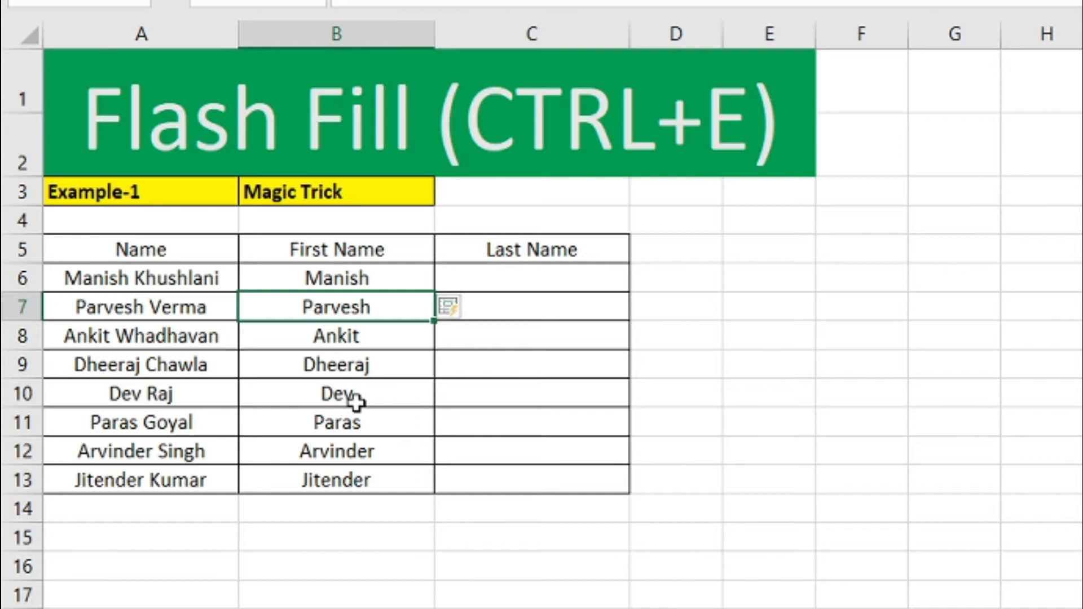
{"action": "left_click", "coordinate": [694, 296]}
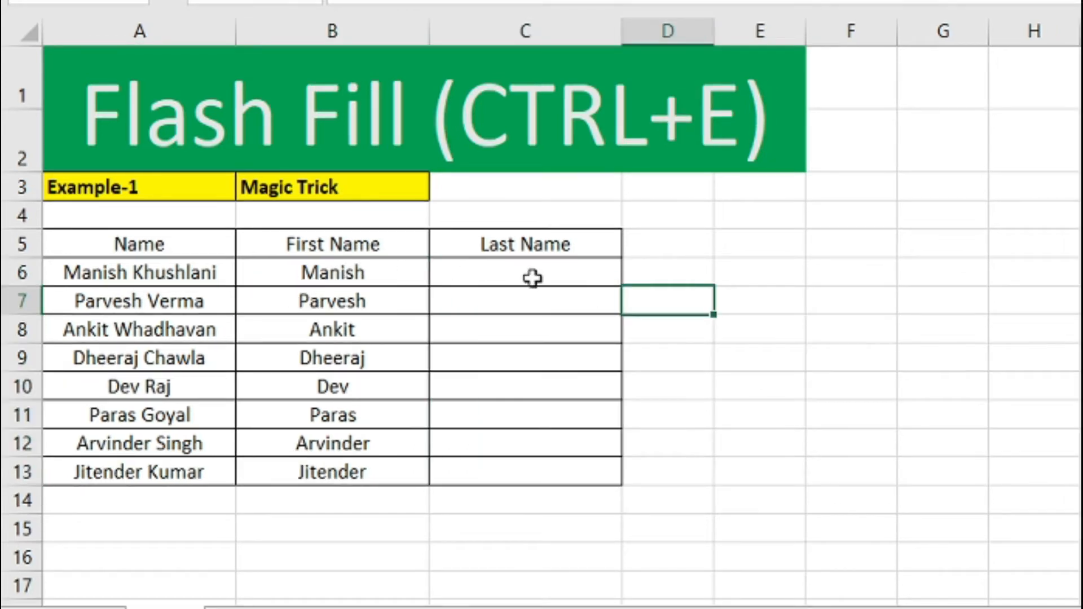
Step: Enter the first surname as an example, then Flash Fill C6:C13 with Ctrl+E
{"action": "left_click", "coordinate": [533, 277]}
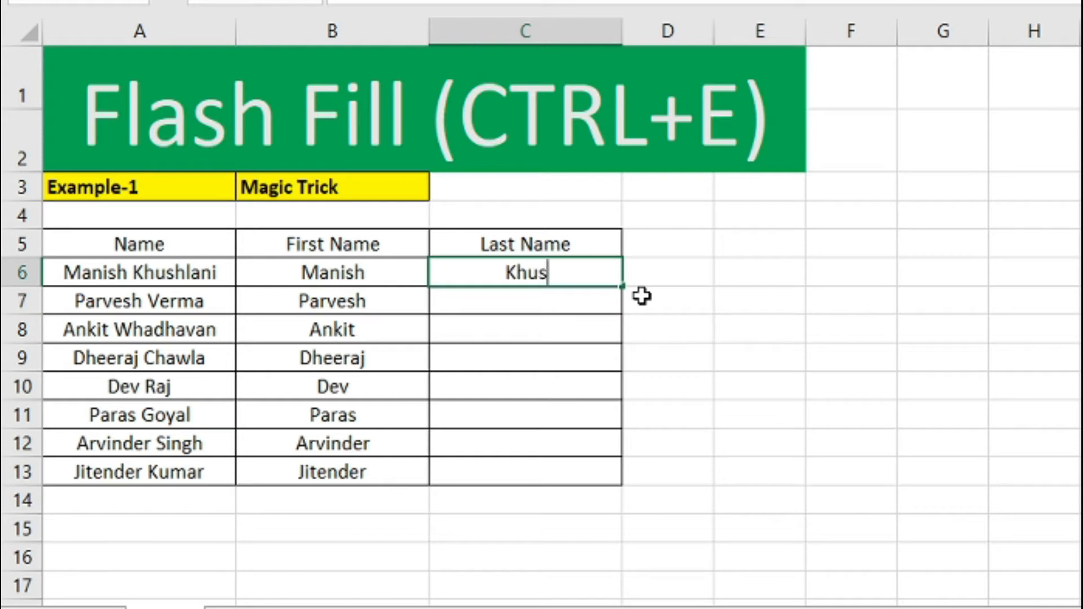
{"action": "key", "text": "Return"}
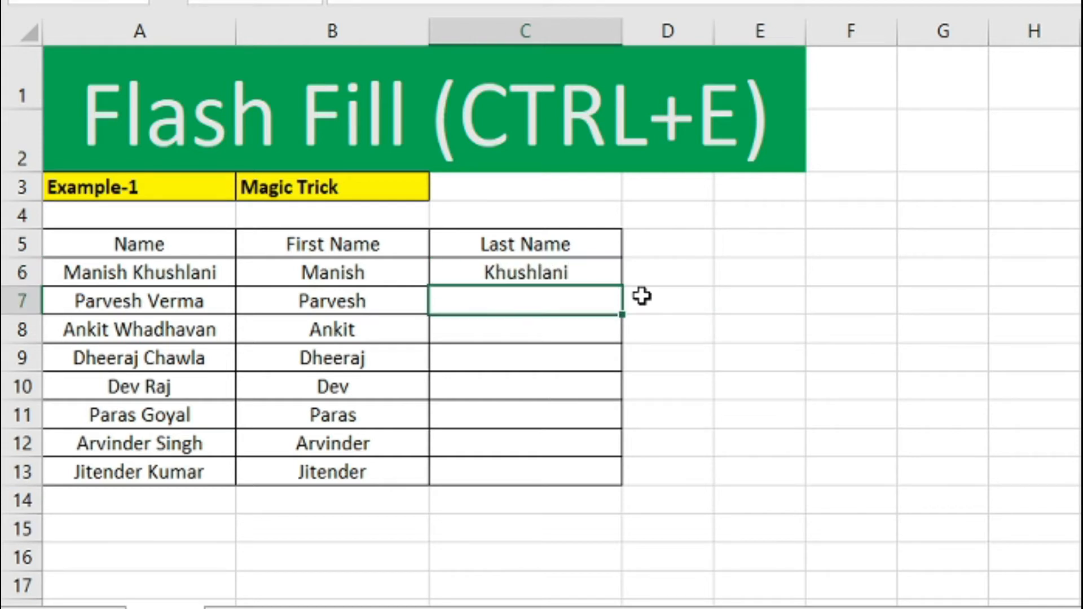
{"action": "key", "text": "Up"}
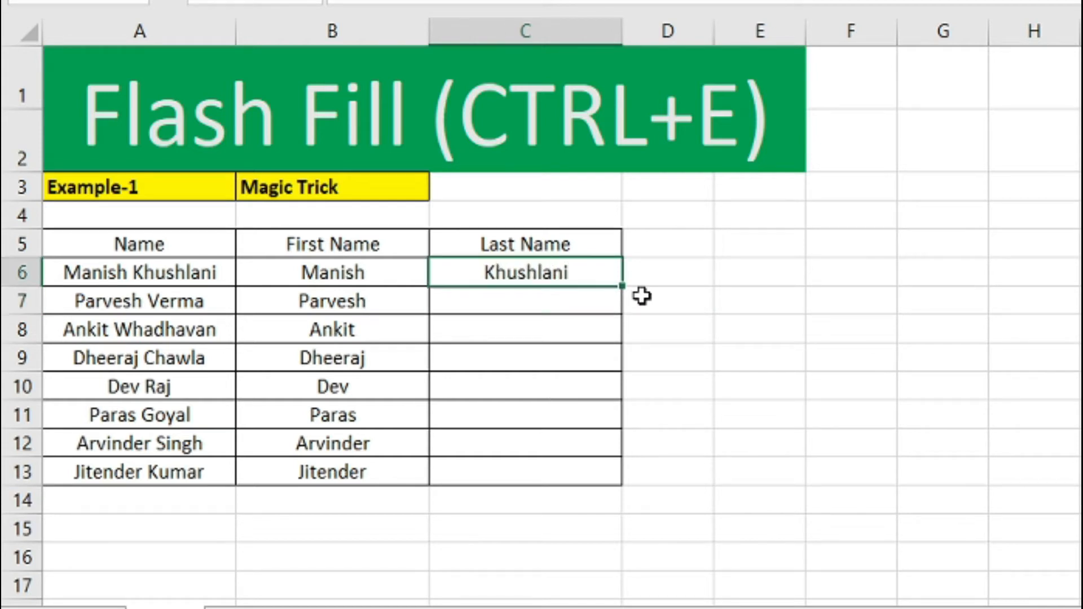
{"action": "key", "text": "shift+Down"}
{"action": "key", "text": "shift+Down"}
{"action": "key", "text": "shift+Down"}
{"action": "key", "text": "shift+Down"}
{"action": "key", "text": "shift+Down"}
{"action": "key", "text": "shift+Down"}
{"action": "key", "text": "shift+Down"}
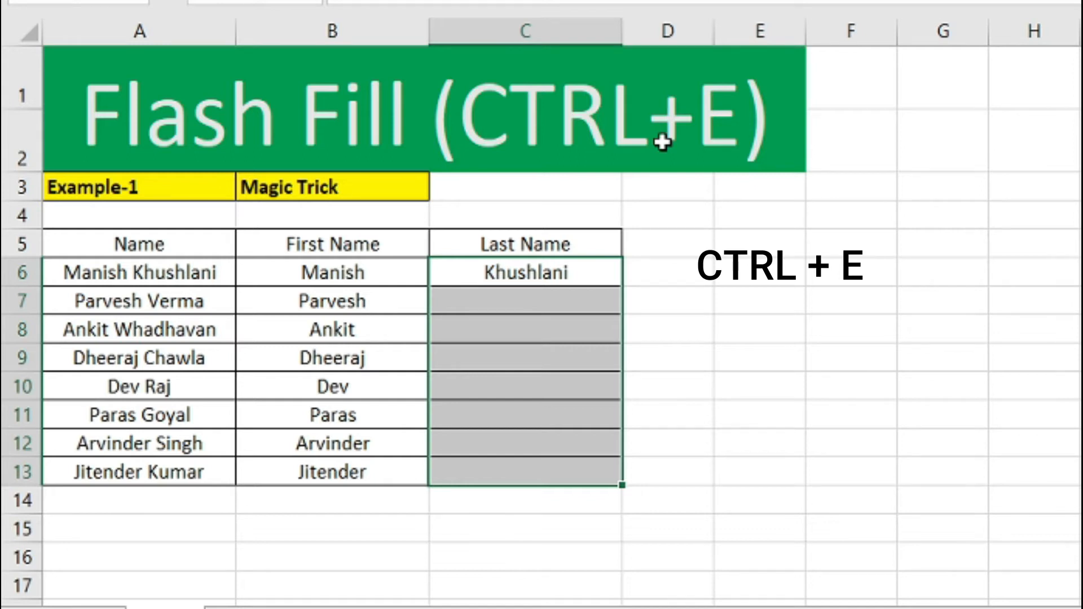
{"action": "key", "text": "ctrl+e"}
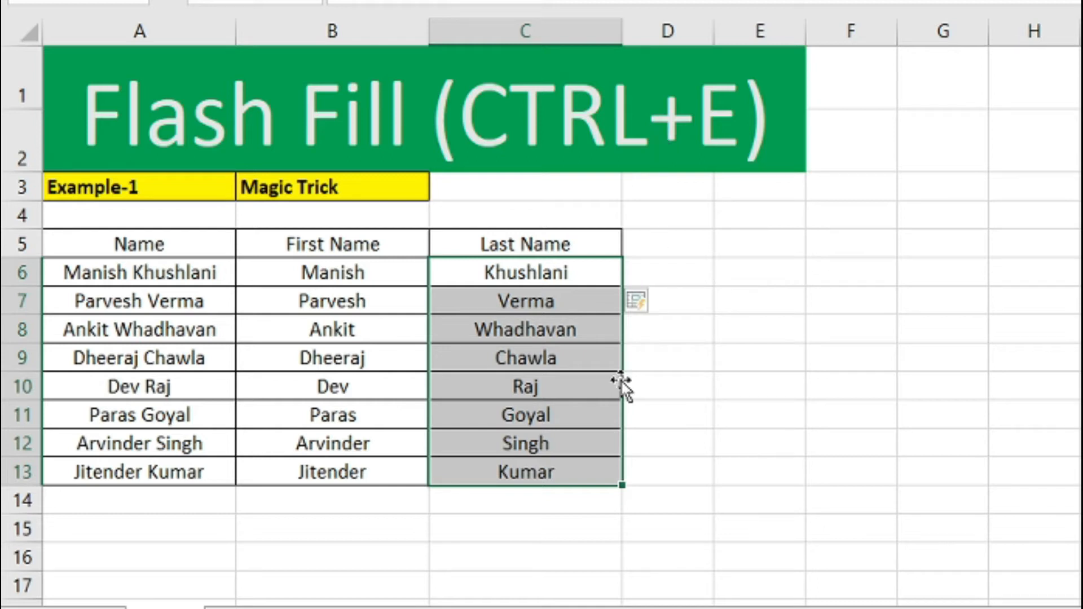
{"action": "left_click", "coordinate": [556, 449]}
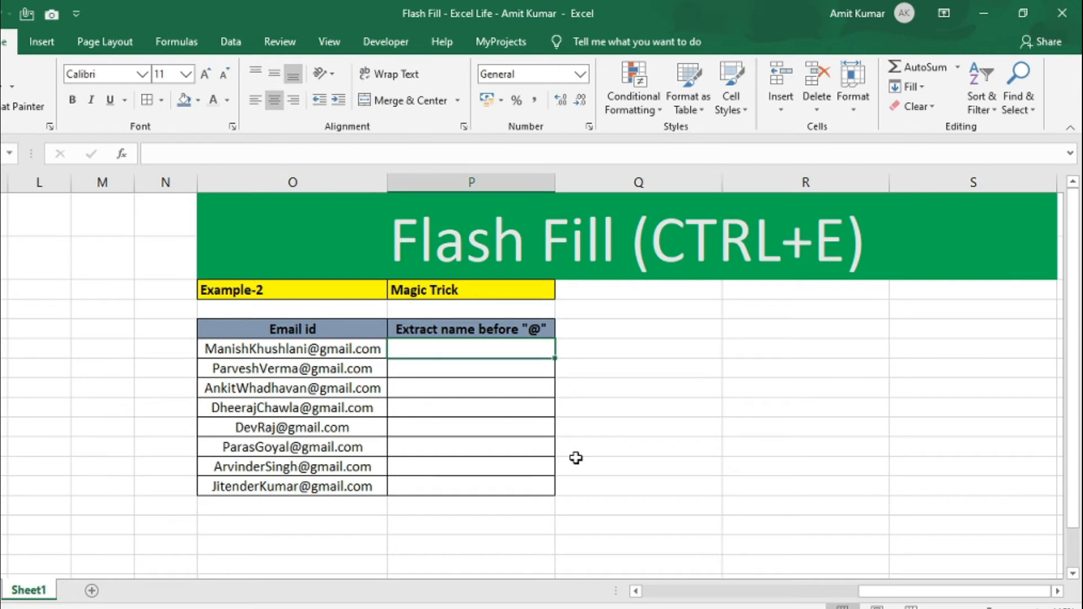
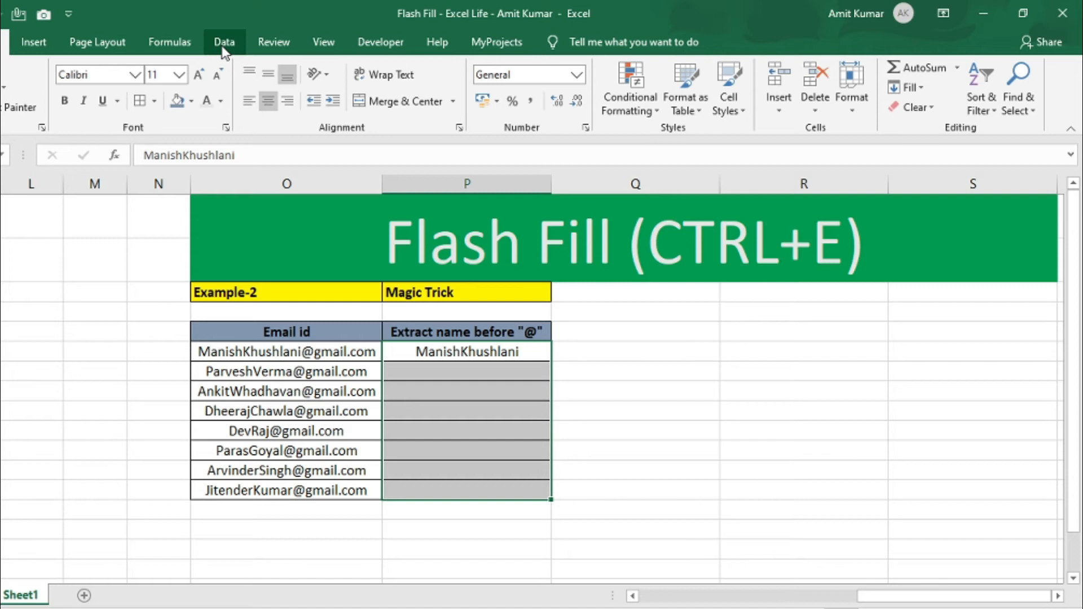
Step: Type the first email's pre-@ name as an example and run Data > Flash Fill on the column
{"action": "left_click", "coordinate": [223, 45]}
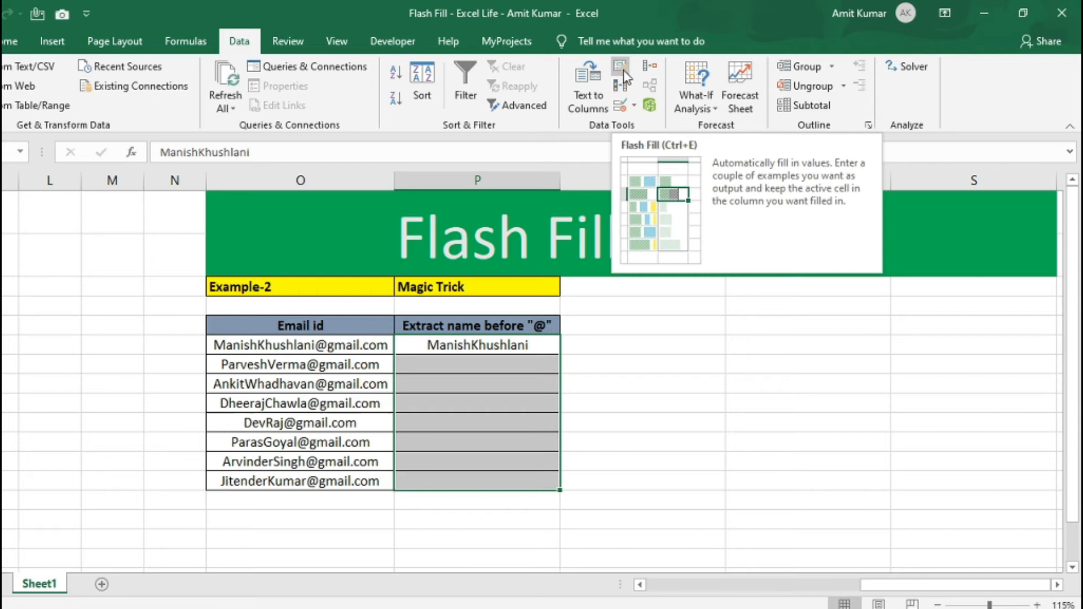
{"action": "left_click", "coordinate": [624, 70]}
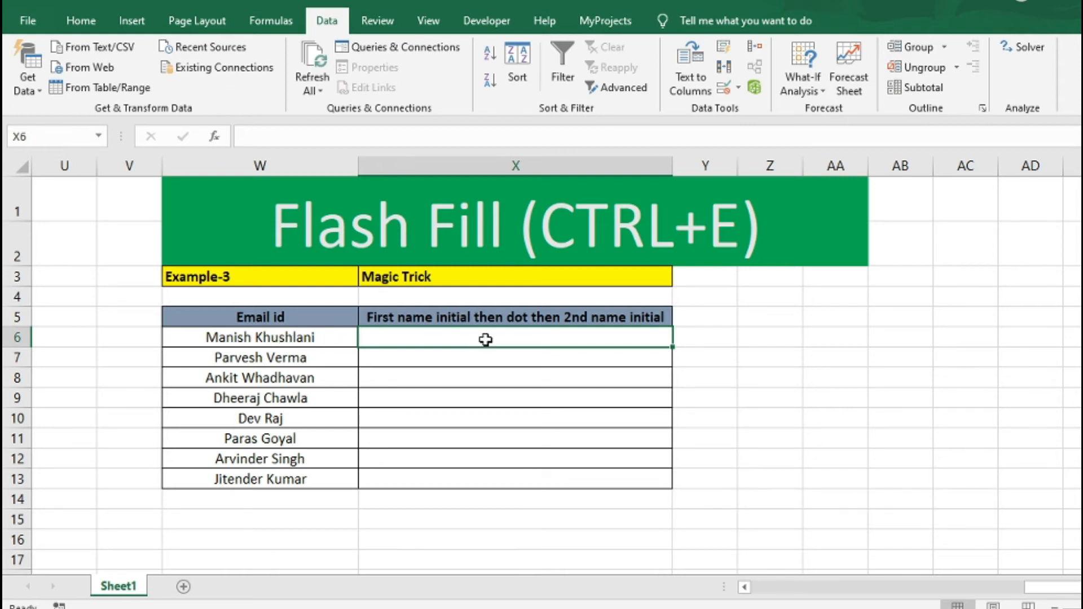
Step: Enter 'M.K' in X6, fill it down, and convert the copies to Flash Fill dotted initials
{"action": "type", "text": "M.K"}
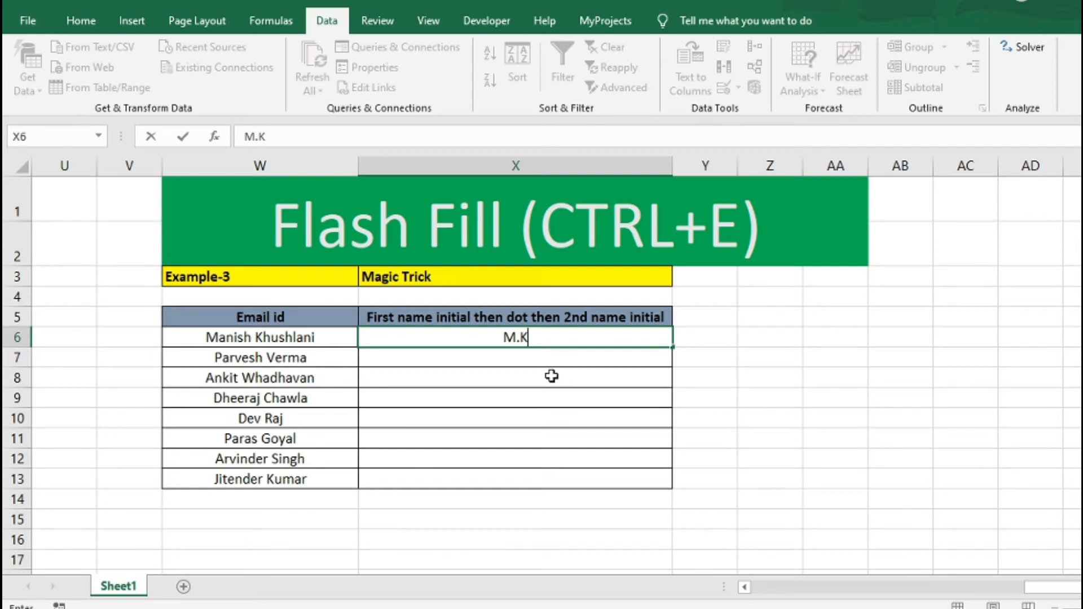
{"action": "key", "text": "Return"}
{"action": "key", "text": "Up"}
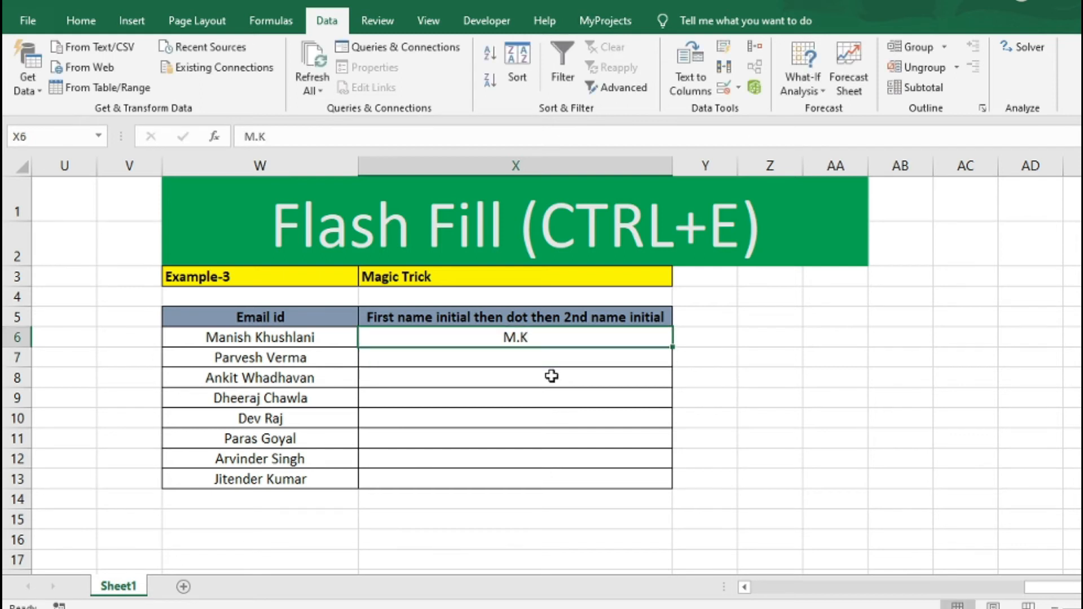
{"action": "double_click", "coordinate": [675, 347]}
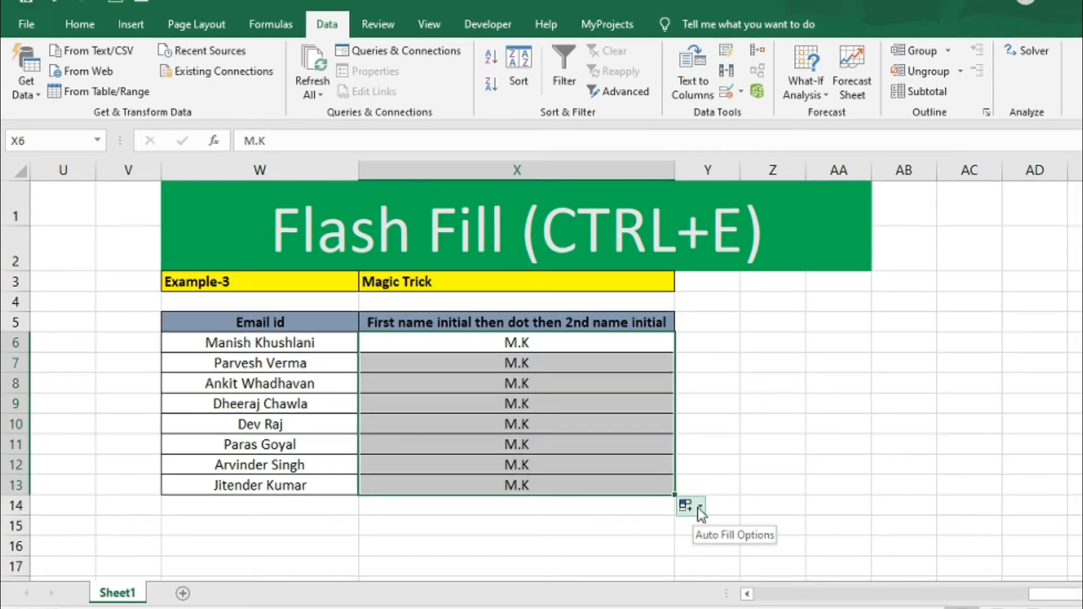
{"action": "left_click", "coordinate": [696, 502]}
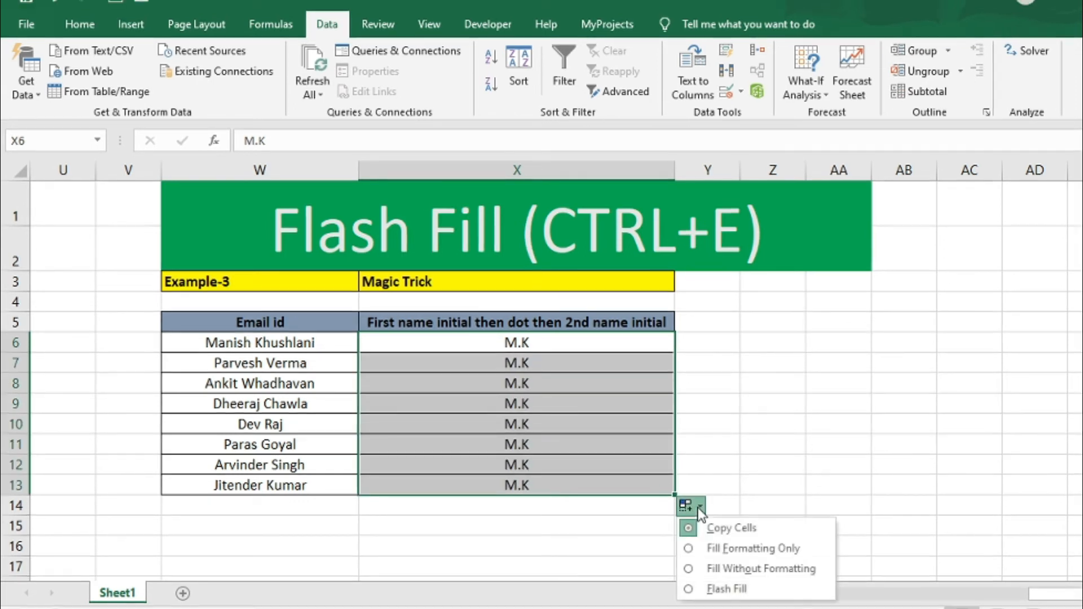
{"action": "left_click", "coordinate": [716, 589]}
{"action": "left_click", "coordinate": [316, 404]}
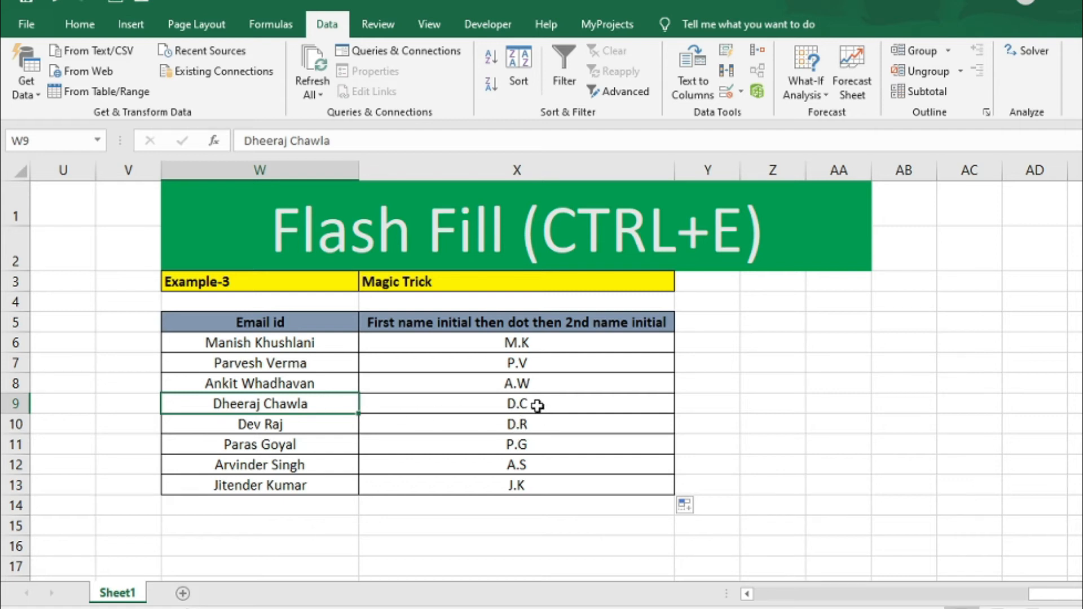
{"action": "left_click", "coordinate": [537, 406]}
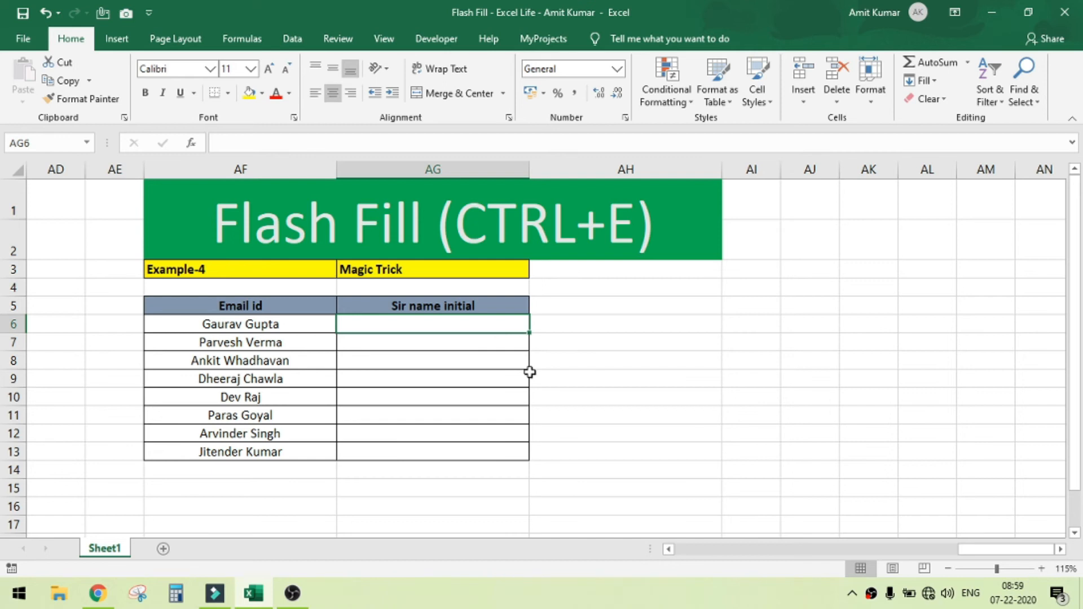
Step: Enter 'G' in AG6, select AG6:AG13 and Flash Fill the initials with Ctrl+E
{"action": "left_click", "coordinate": [273, 325]}
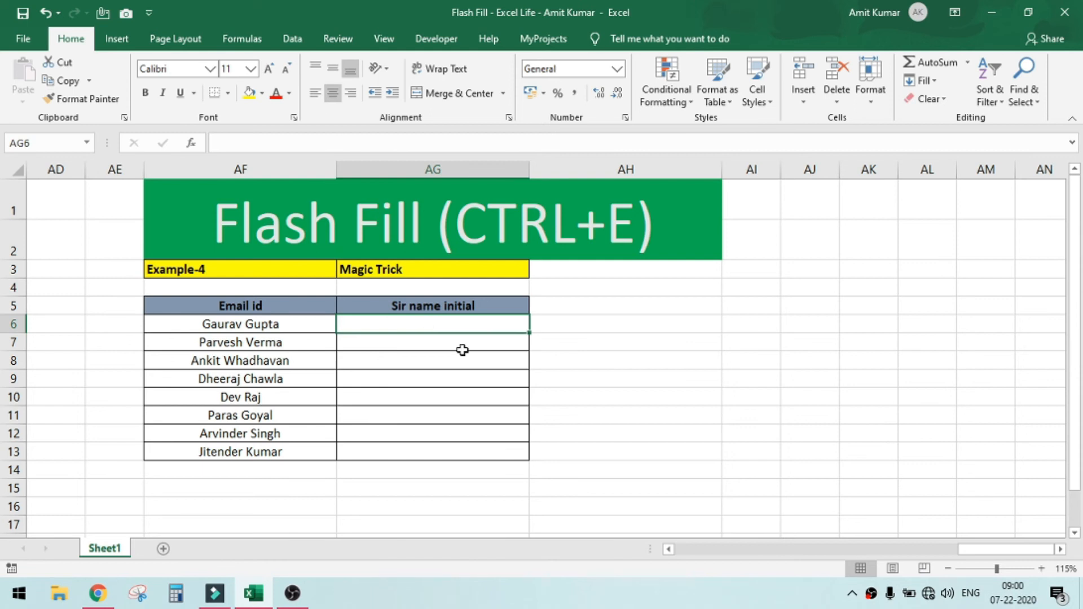
{"action": "type", "text": "G"}
{"action": "key", "text": "Return"}
{"action": "key", "text": "Up"}
{"action": "key", "text": "shift+Down"}
{"action": "key", "text": "shift+Down"}
{"action": "key", "text": "shift+Down"}
{"action": "key", "text": "shift+Down"}
{"action": "key", "text": "shift+Down"}
{"action": "key", "text": "shift+Down"}
{"action": "key", "text": "shift+Down"}
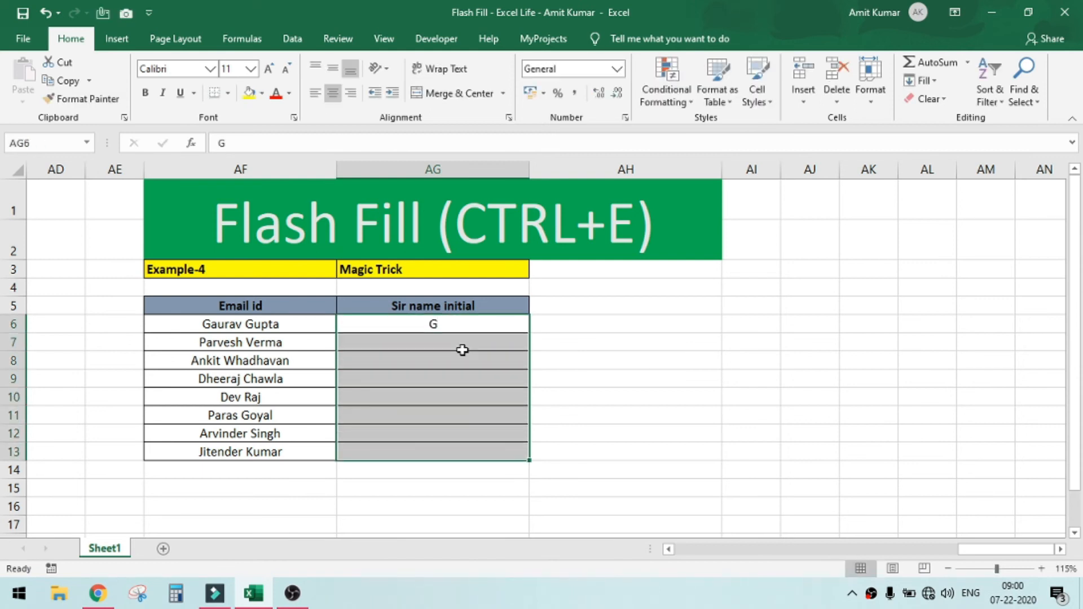
{"action": "key", "text": "ctrl+e"}
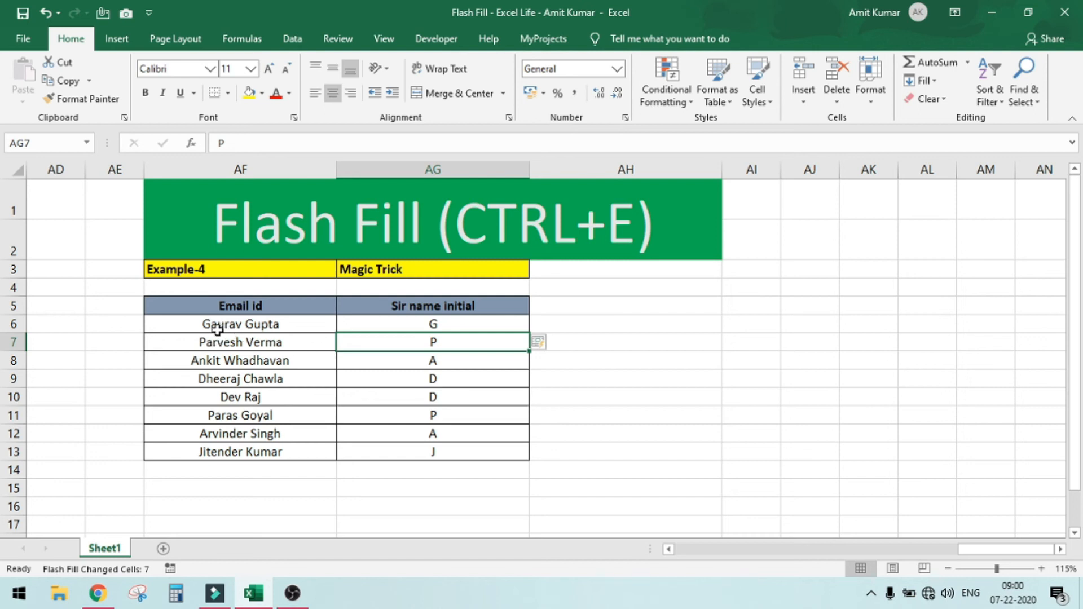
{"action": "left_click", "coordinate": [217, 328]}
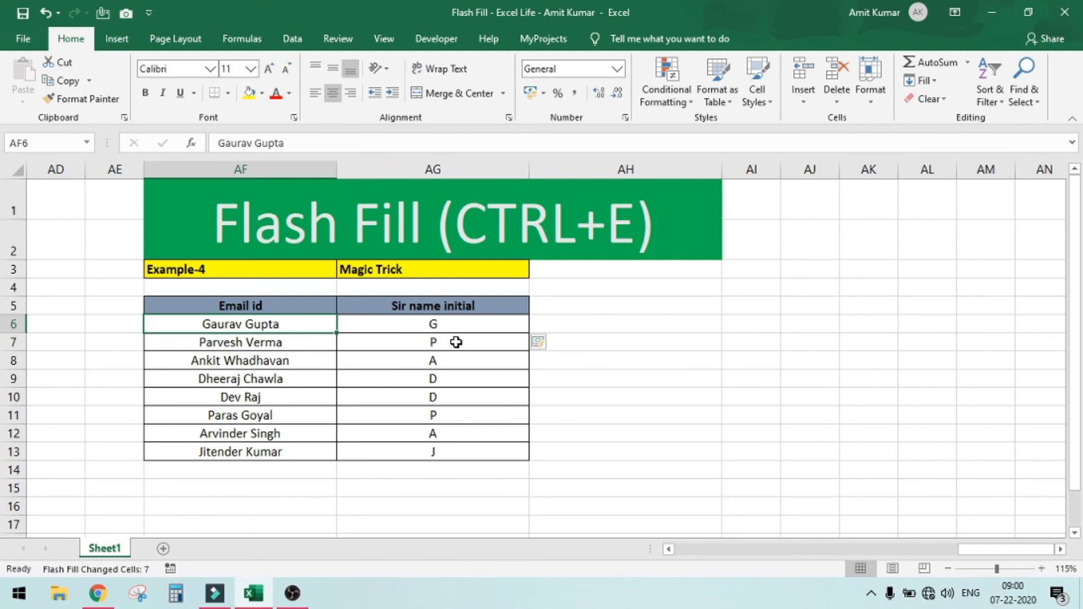
Step: Overwrite AG7's 'P' with 'V' so Flash Fill switches to surname initials
{"action": "left_click", "coordinate": [446, 327]}
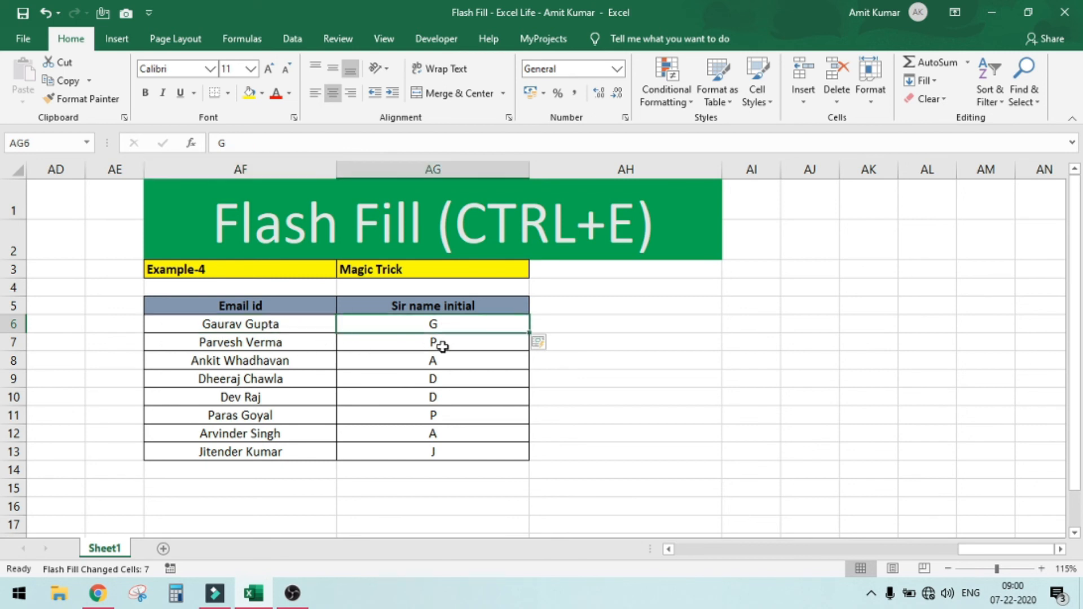
{"action": "left_click", "coordinate": [443, 345]}
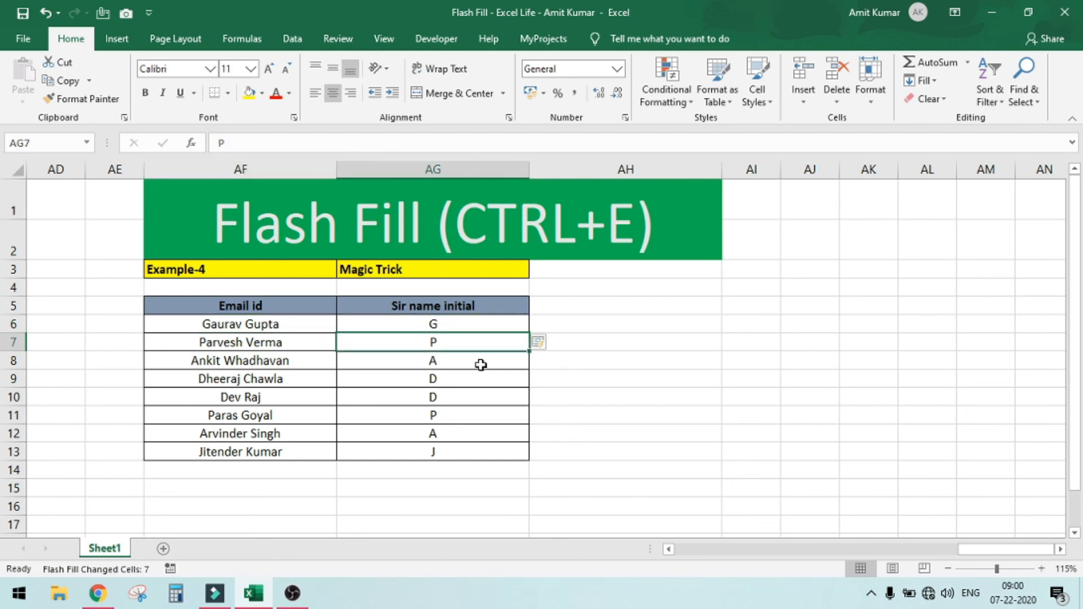
{"action": "type", "text": "V"}
{"action": "key", "text": "Return"}
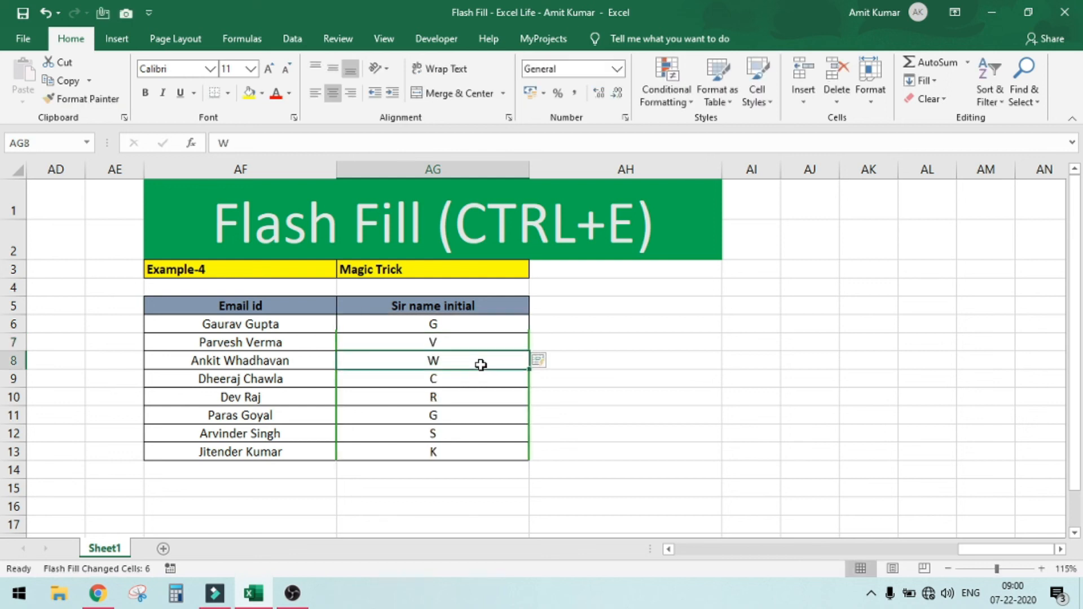